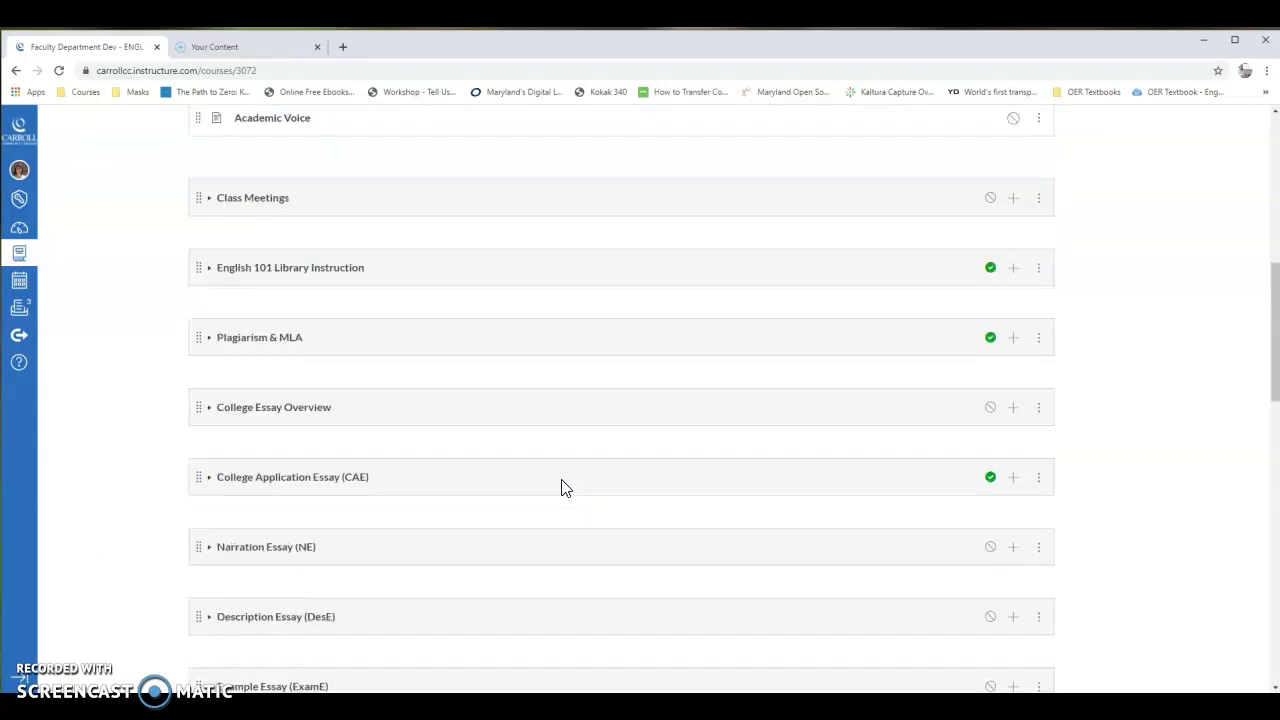
# - Start sharing the Signature Assignment (Response Essay) module to Commons
pyautogui.scroll(-2, 563, 488)
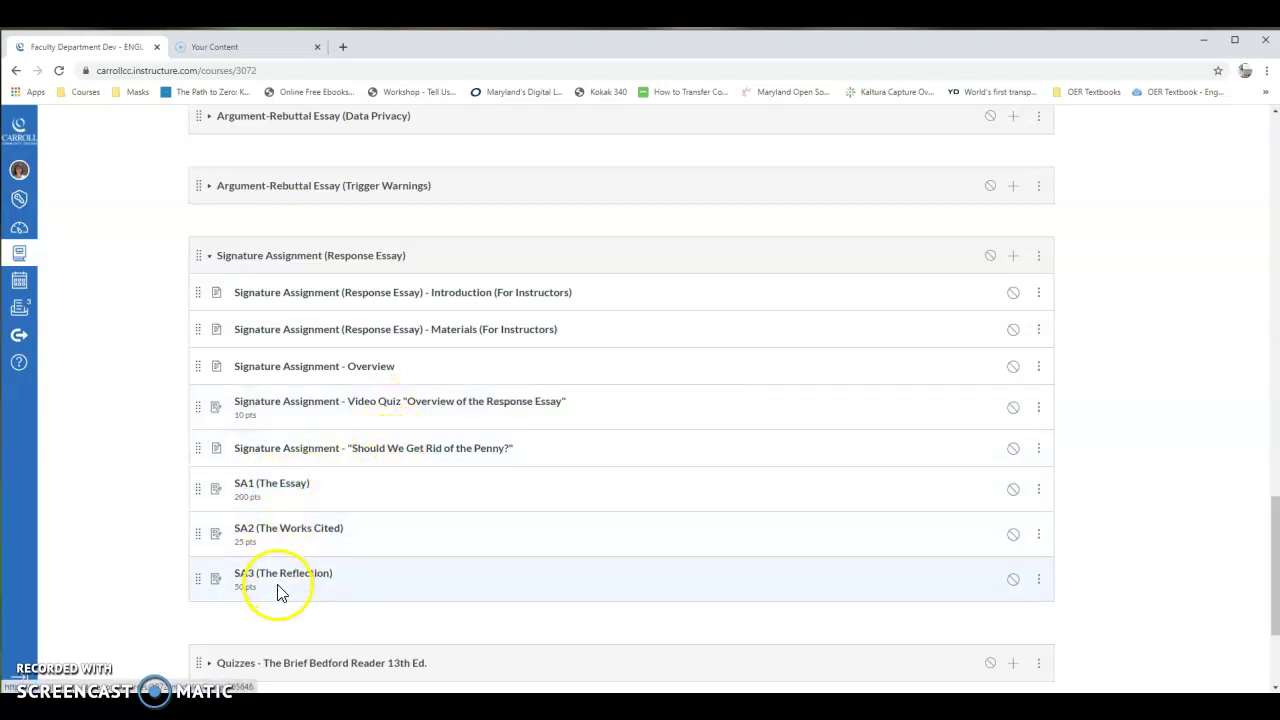
pyautogui.click(1039, 258)
pyautogui.click(1030, 451)
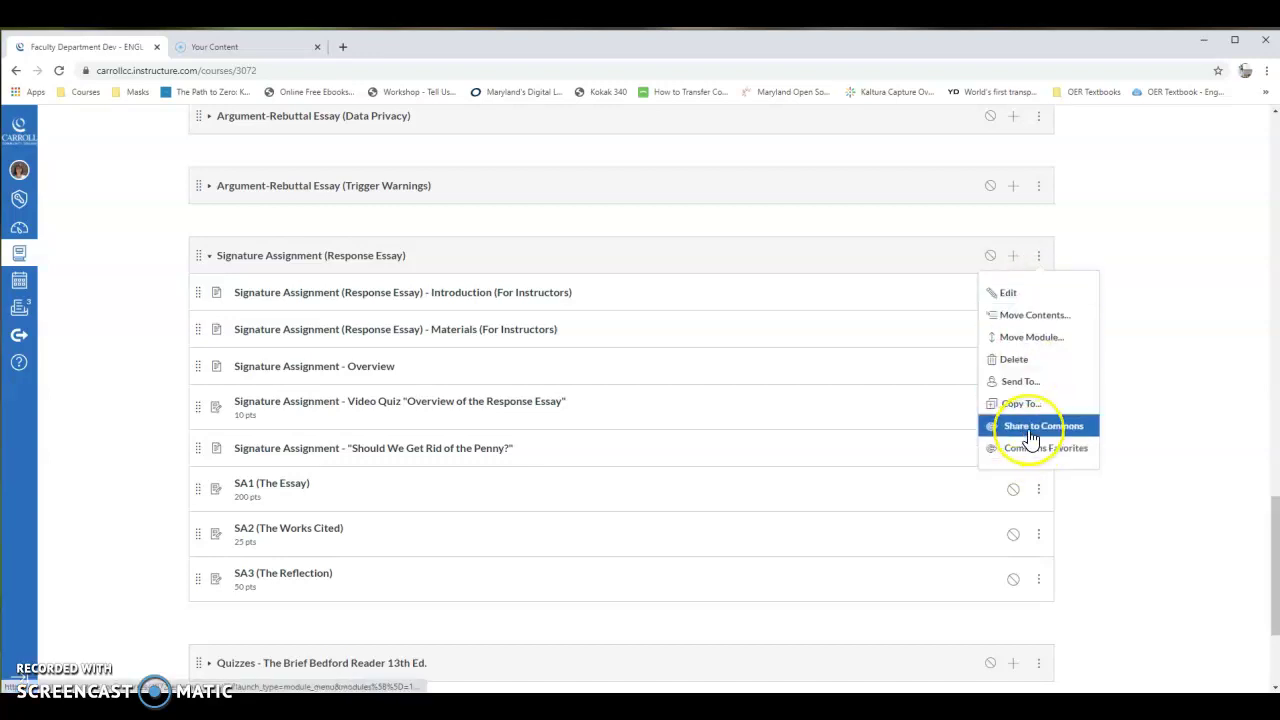
pyautogui.click(1030, 437)
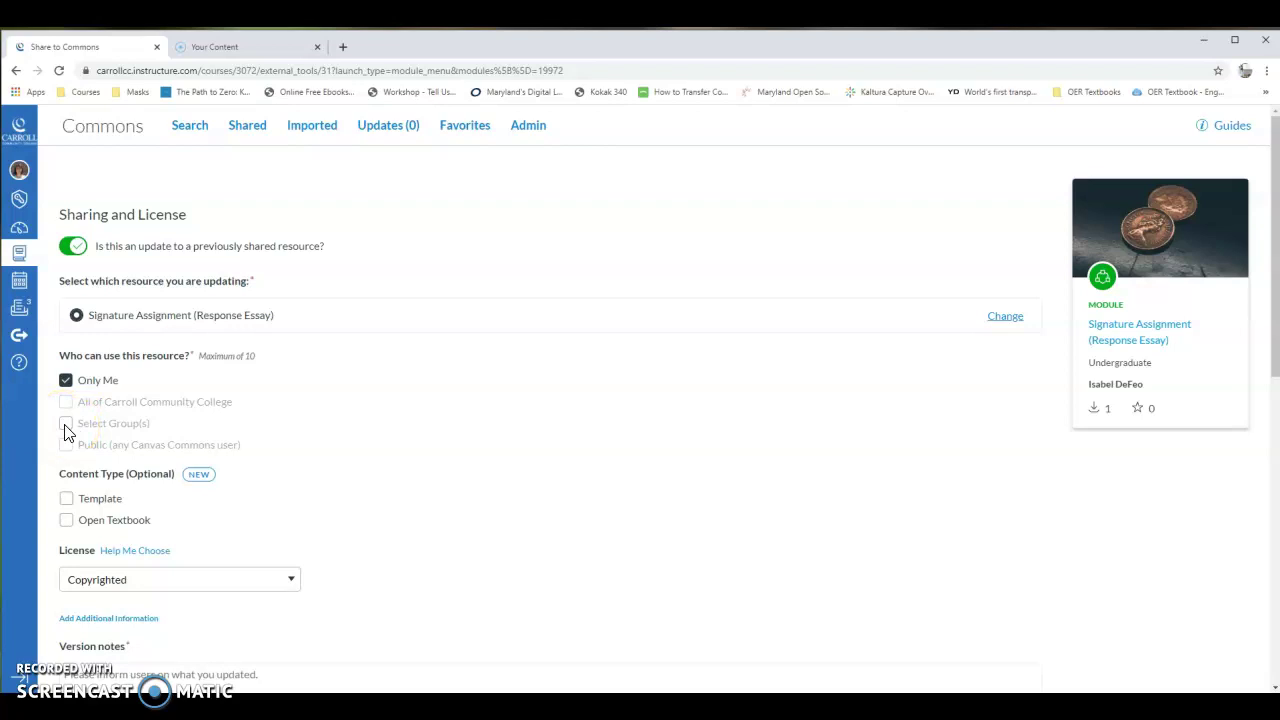
# - Enter "No Changes" as the version notes for the Signature Assignment (Response Essay) resource update
pyautogui.click(66, 381)
pyautogui.scroll(-3, 533, 465)
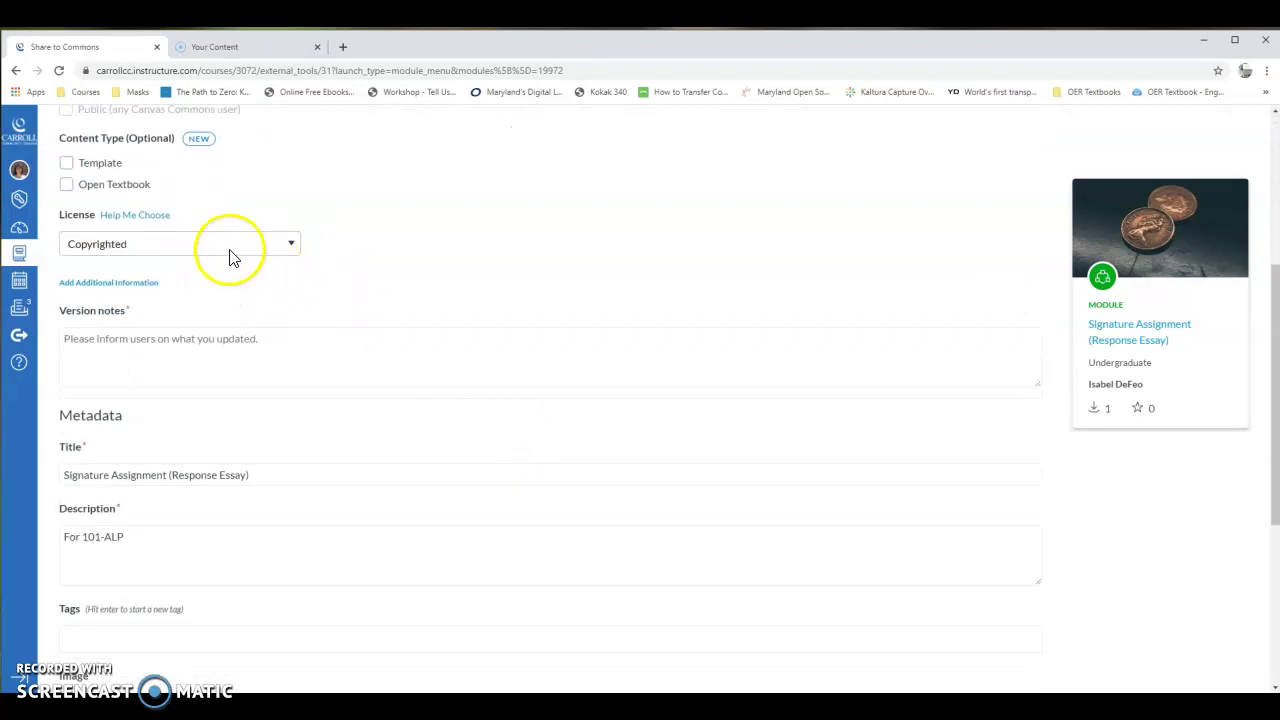
pyautogui.click(270, 340)
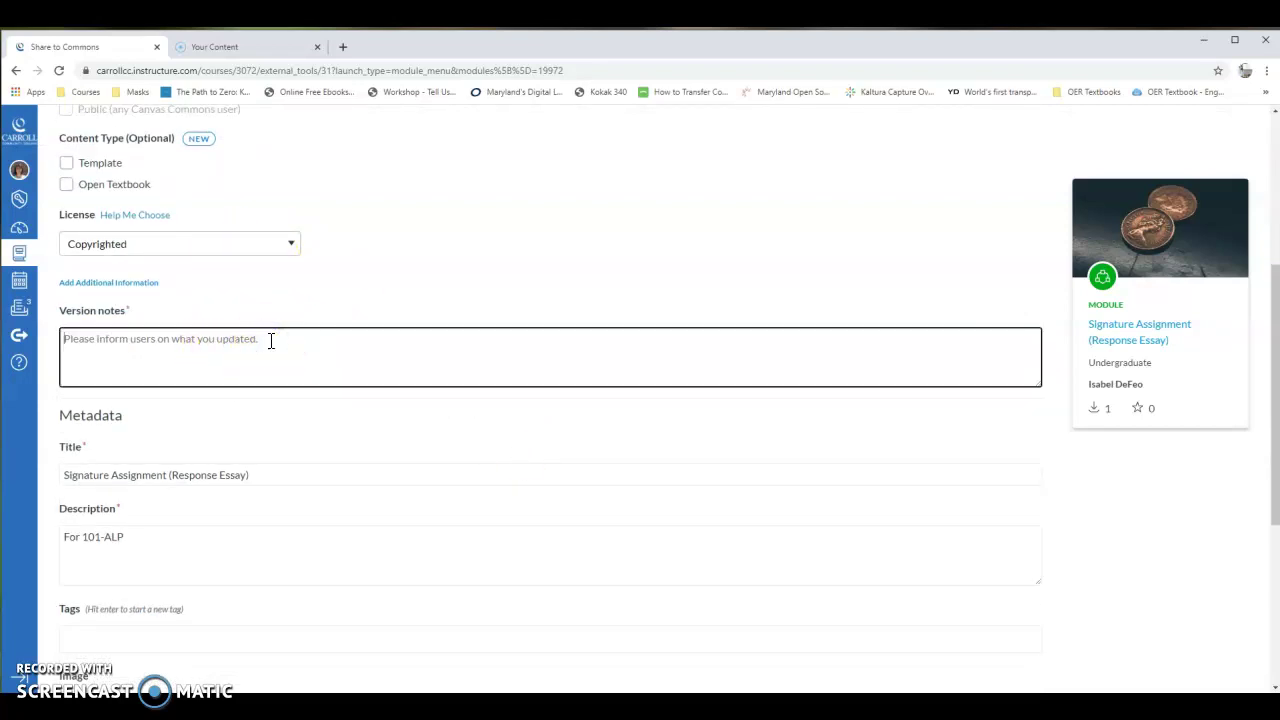
pyautogui.write('No Changes')
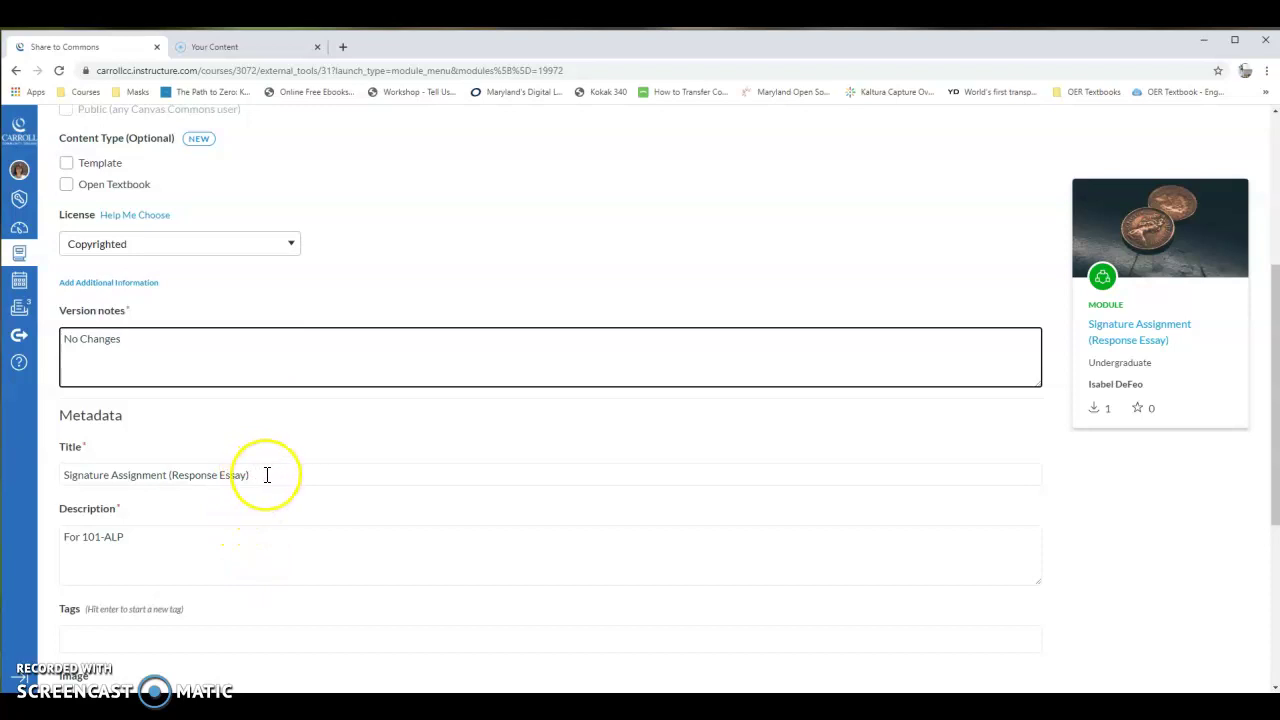
# - Replace the resource image with the piggy bank photo from an Unsplash search for "pennies" and submit the update
pyautogui.scroll(-1, 286, 471)
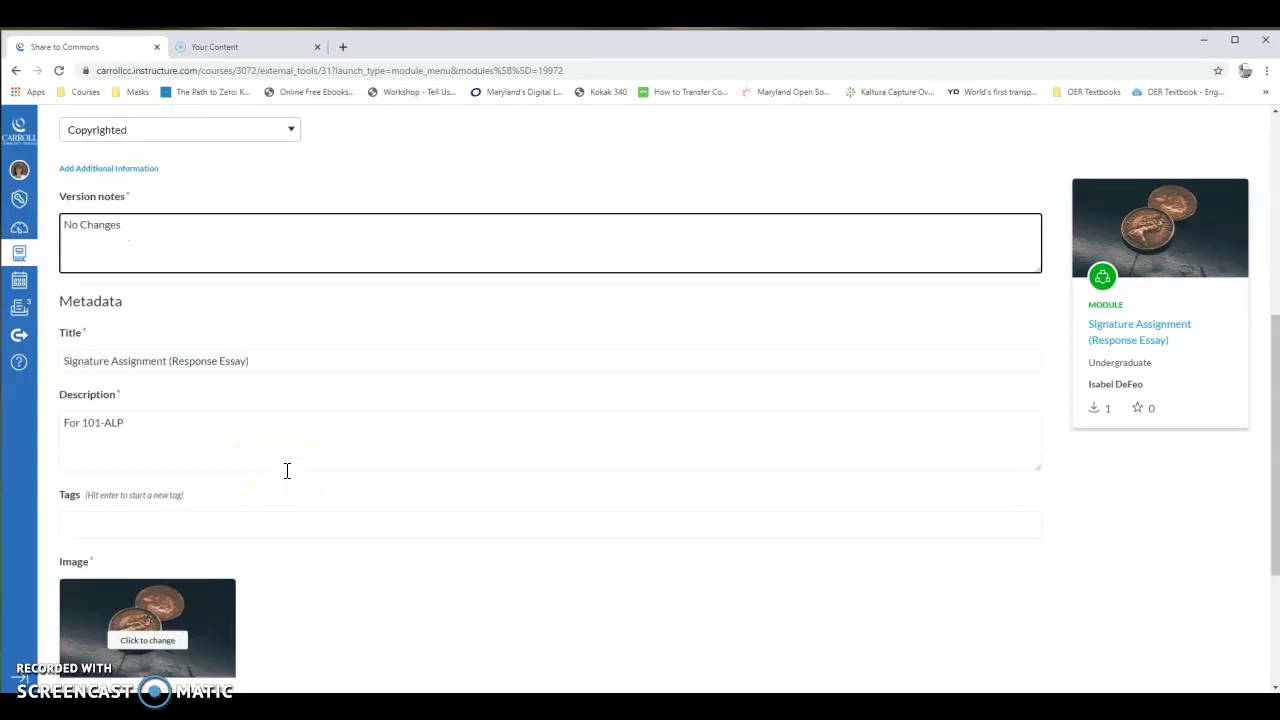
pyautogui.scroll(-1, 286, 471)
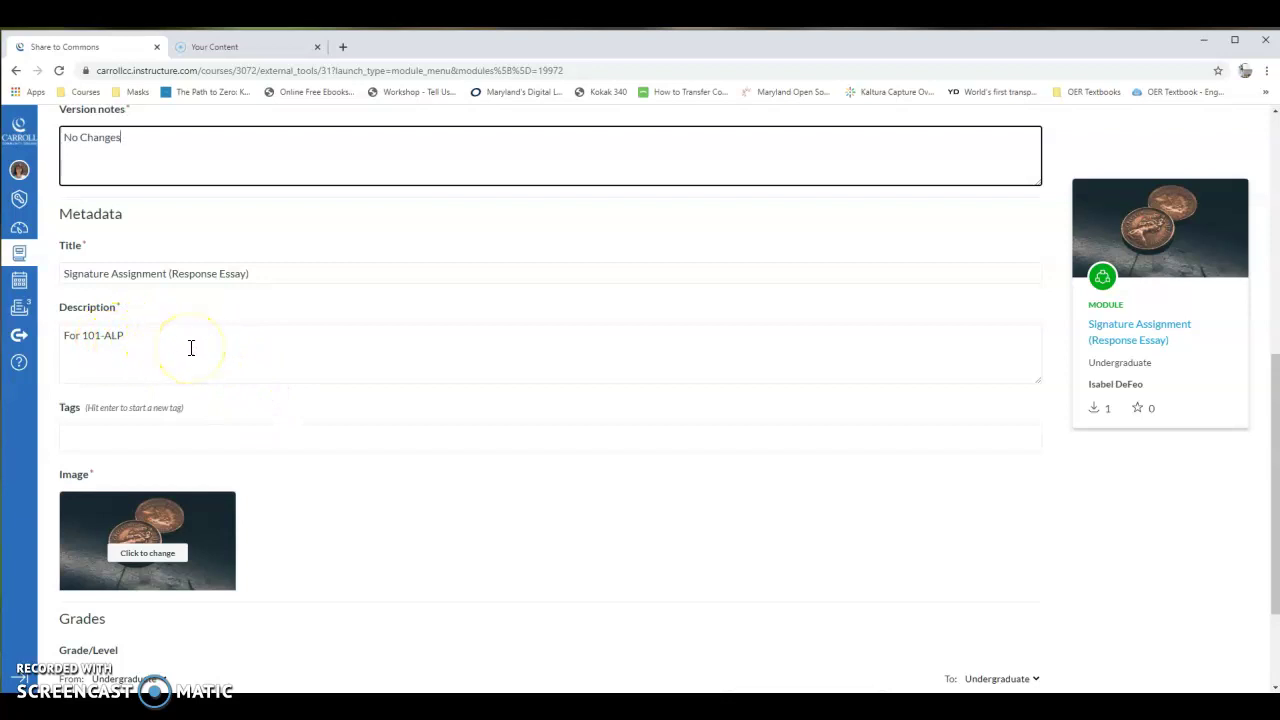
pyautogui.click(140, 564)
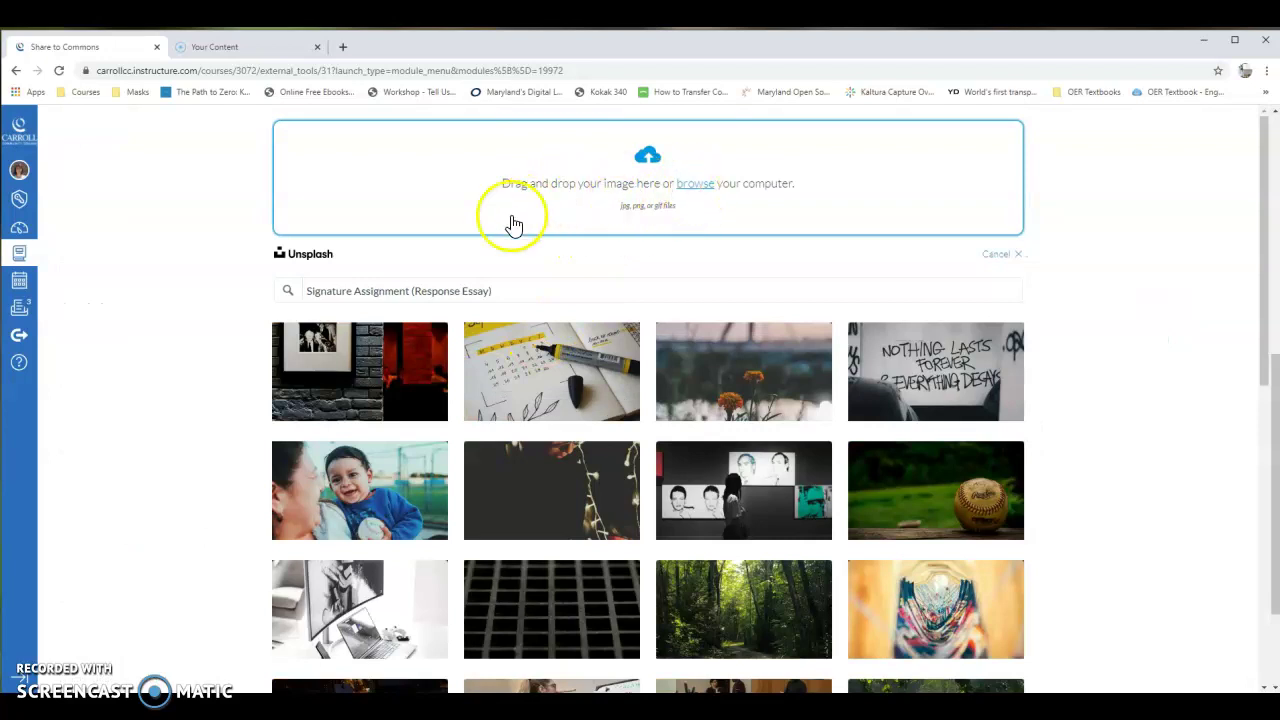
pyautogui.click(327, 290)
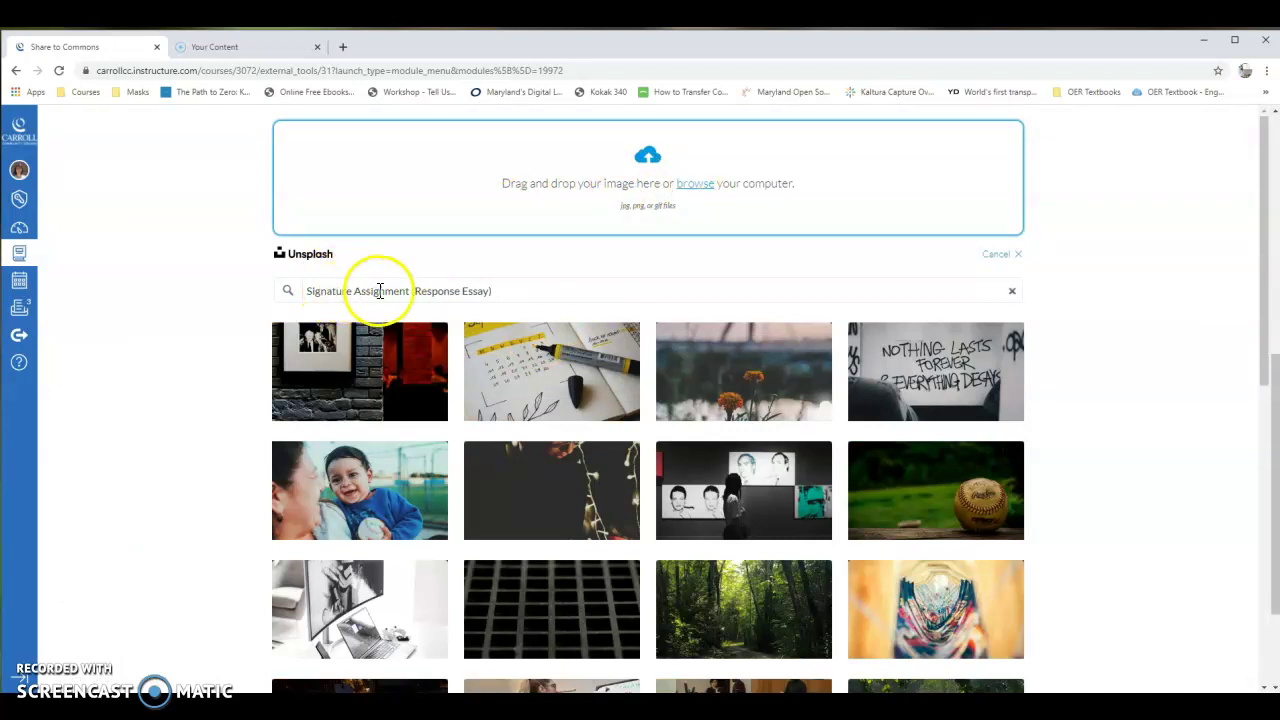
pyautogui.click(502, 290)
pyautogui.moveTo(502, 290); pyautogui.dragTo(251, 291)
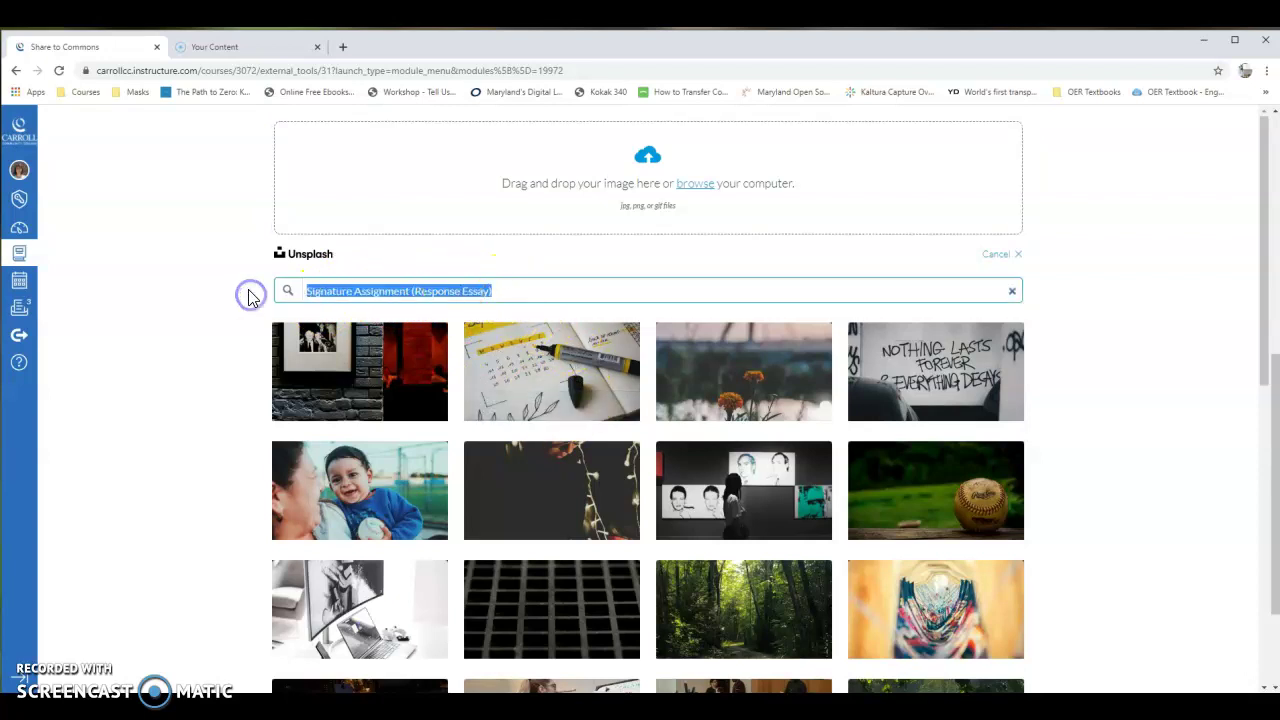
pyautogui.write('pennies')
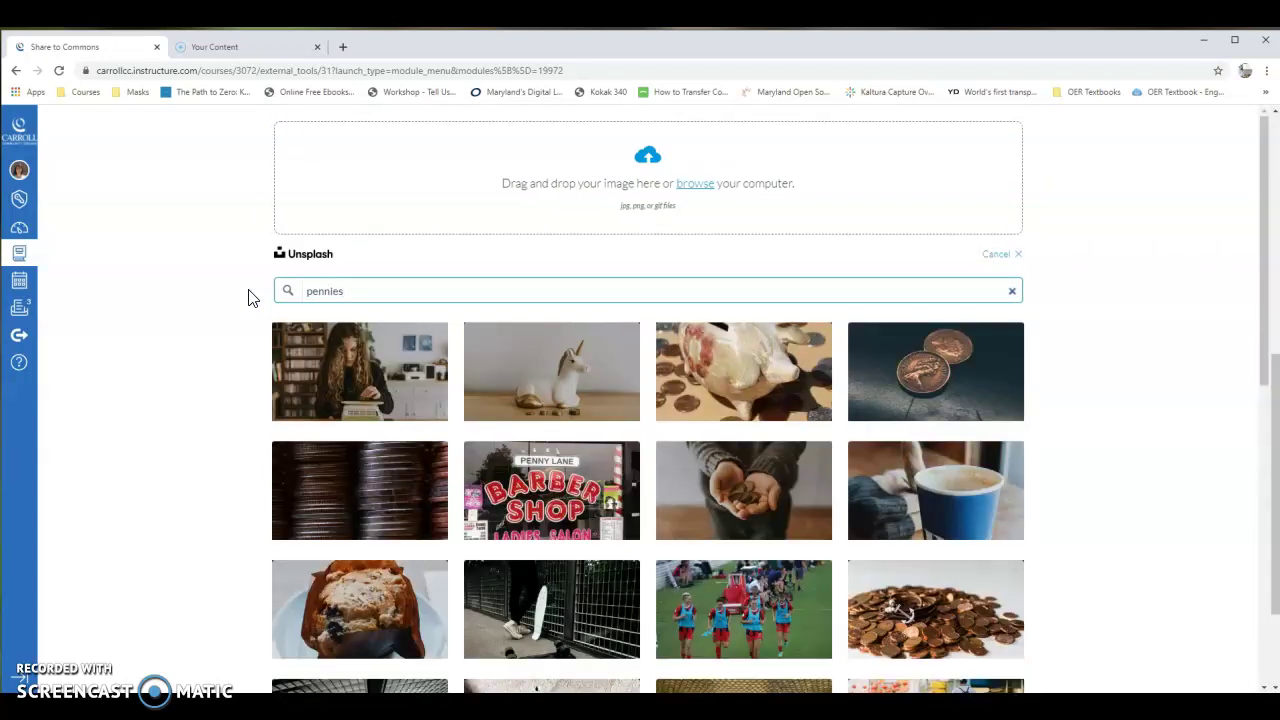
pyautogui.click(727, 376)
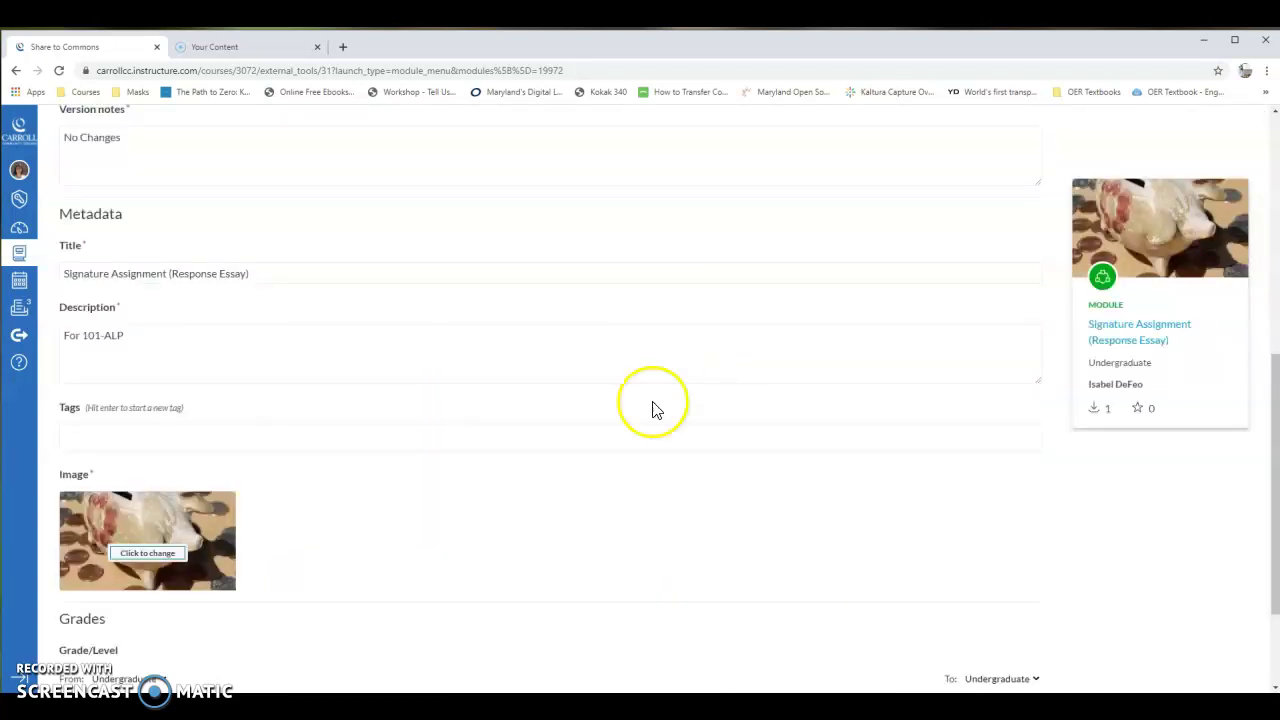
pyautogui.scroll(-3, 530, 514)
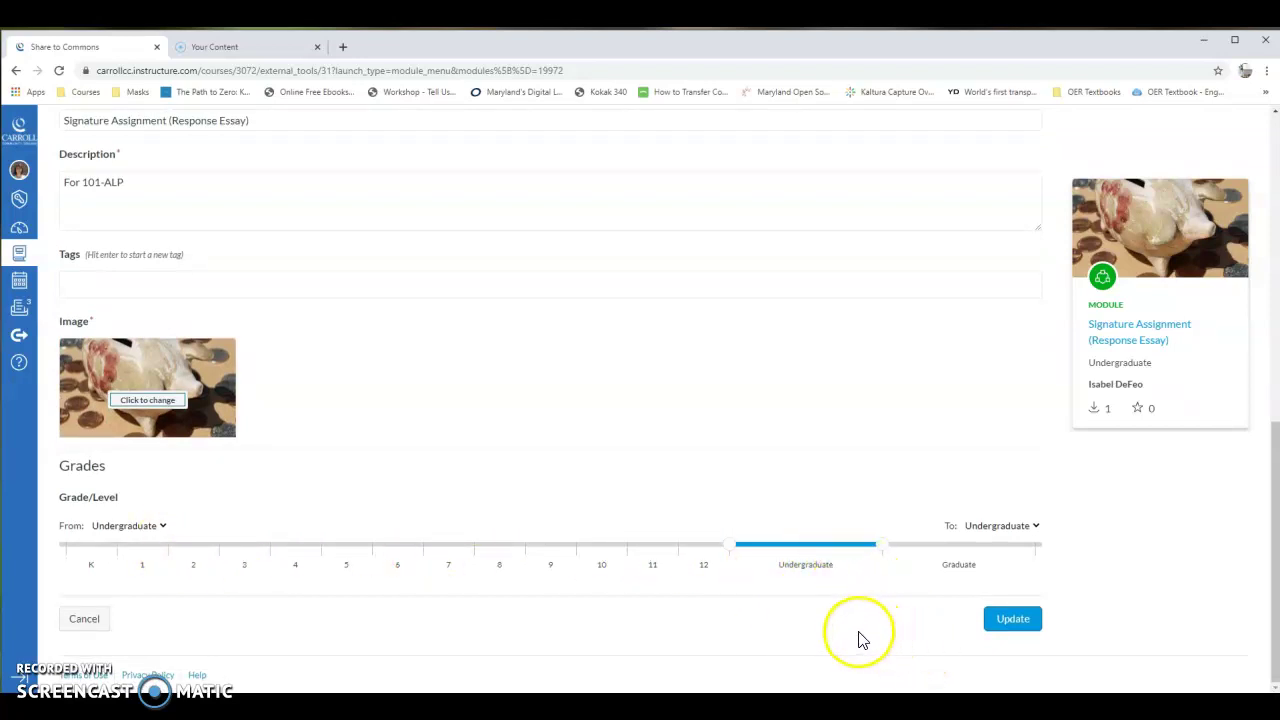
pyautogui.click(1013, 620)
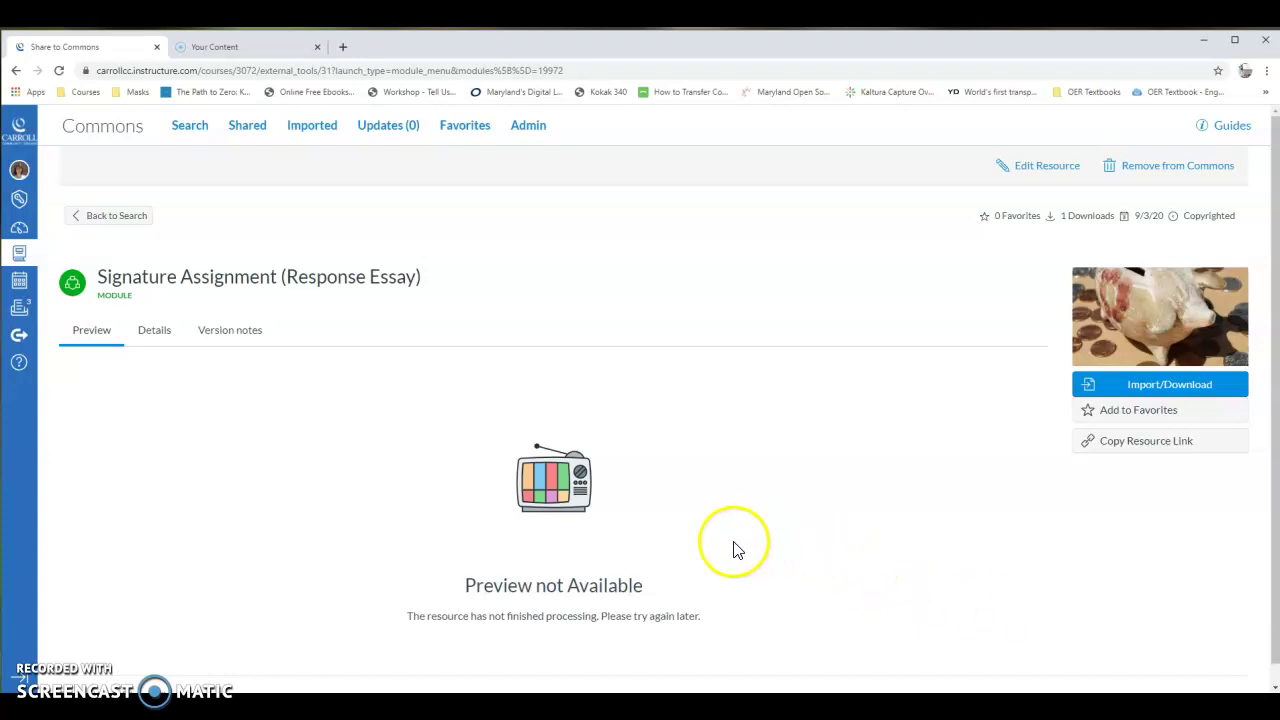
# - Open Commons, remove the Carroll Community College filter, and search all resources by the author's name
pyautogui.click(20, 338)
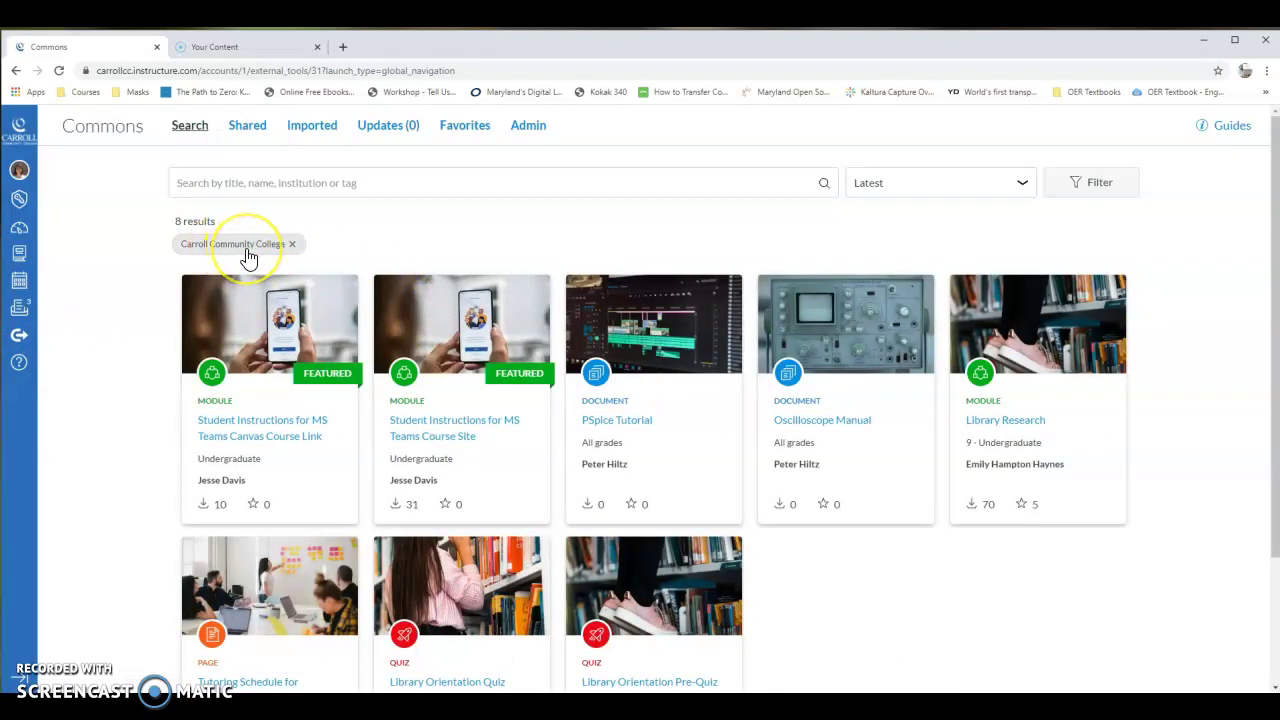
pyautogui.click(294, 250)
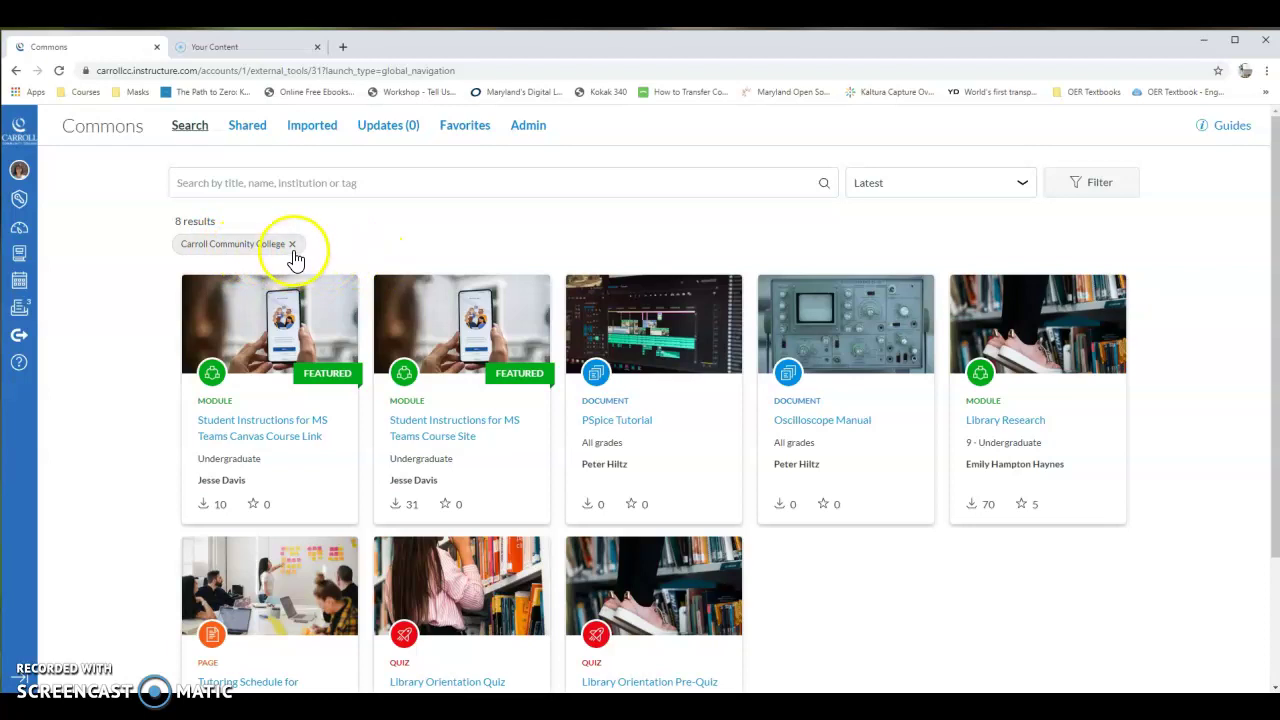
pyautogui.click(294, 249)
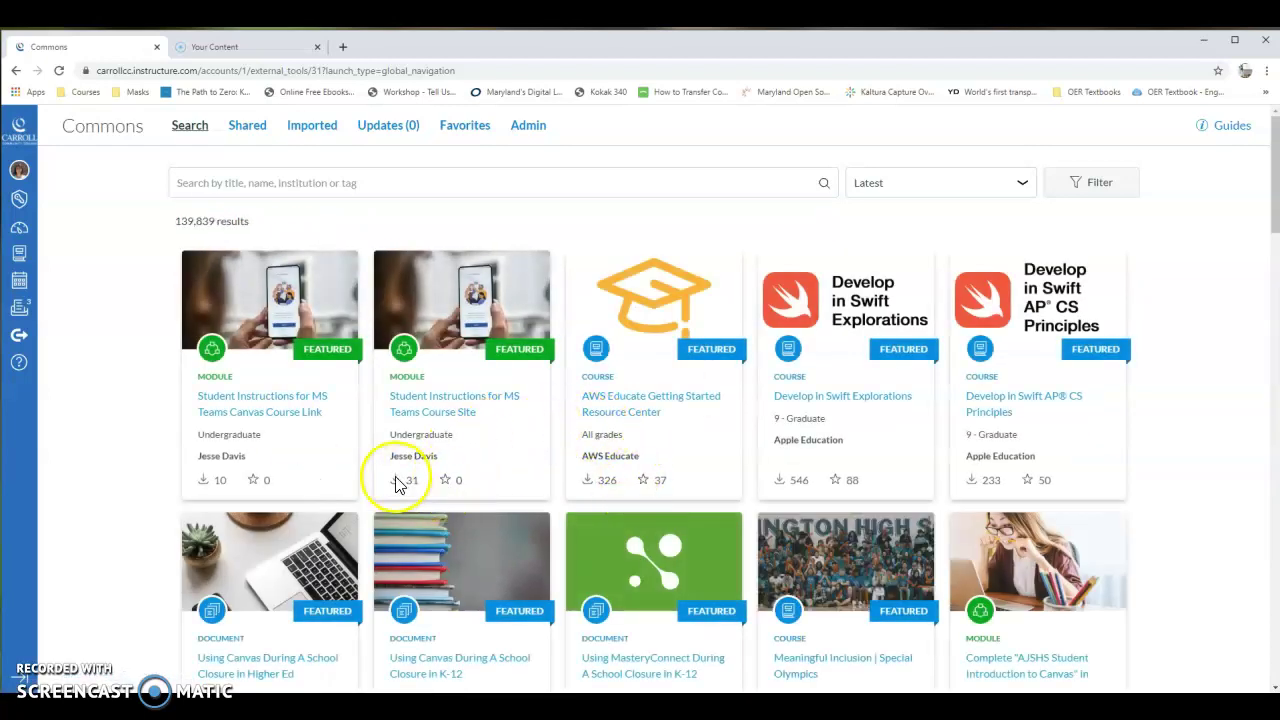
pyautogui.click(386, 183)
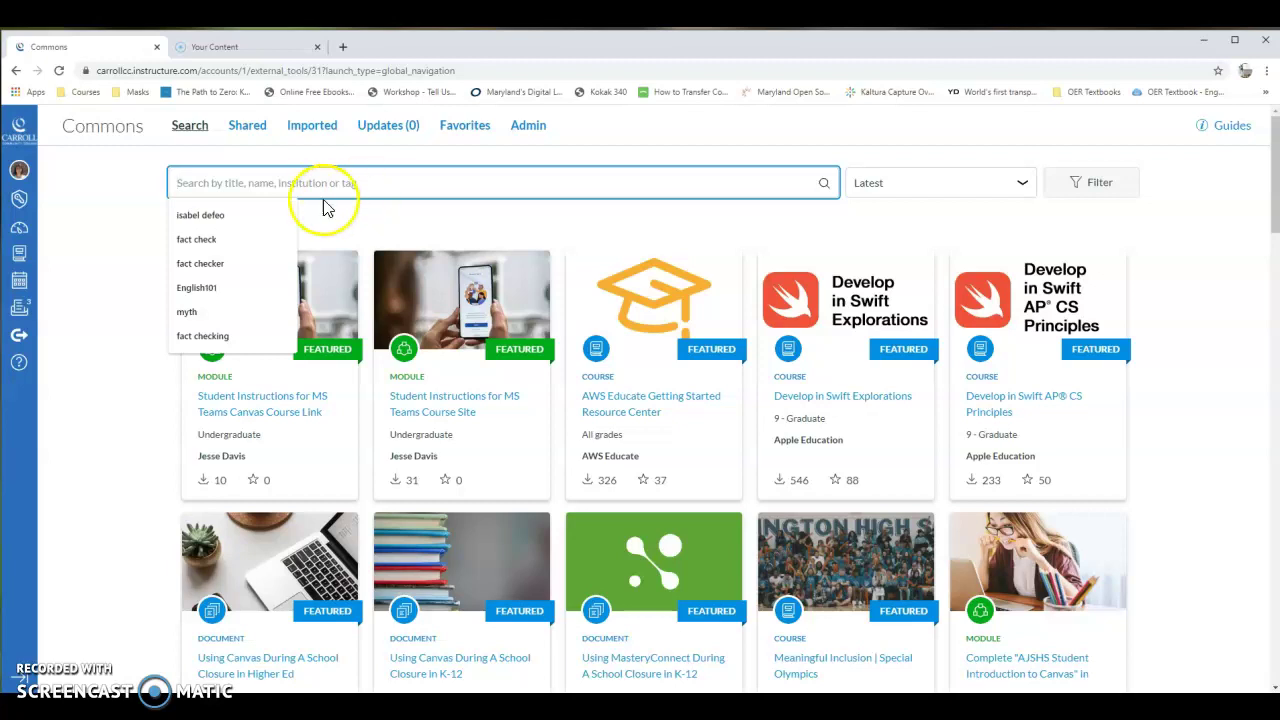
pyautogui.click(257, 215)
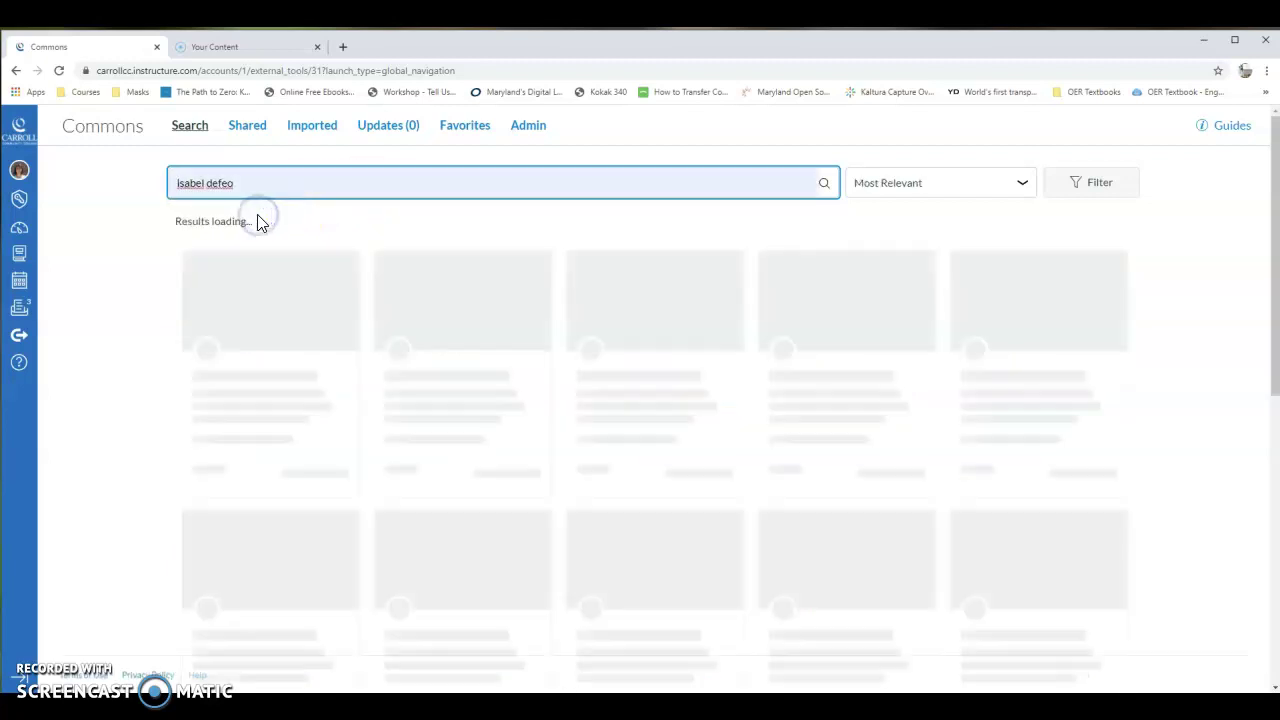
pyautogui.scroll(-2, 788, 646)
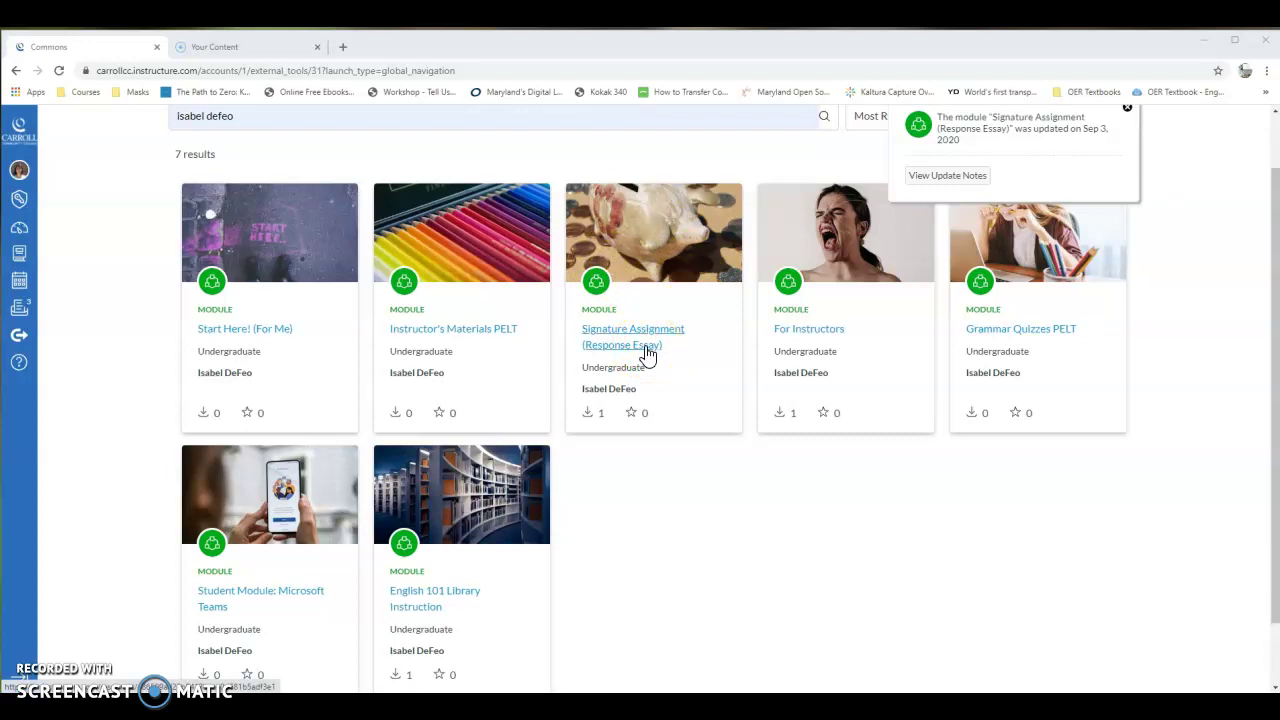
# - Open the Signature Assignment (Response Essay) module from the results and import it into the 2020_FA_ENGL-101-PELT-Sandbox course
pyautogui.click(647, 352)
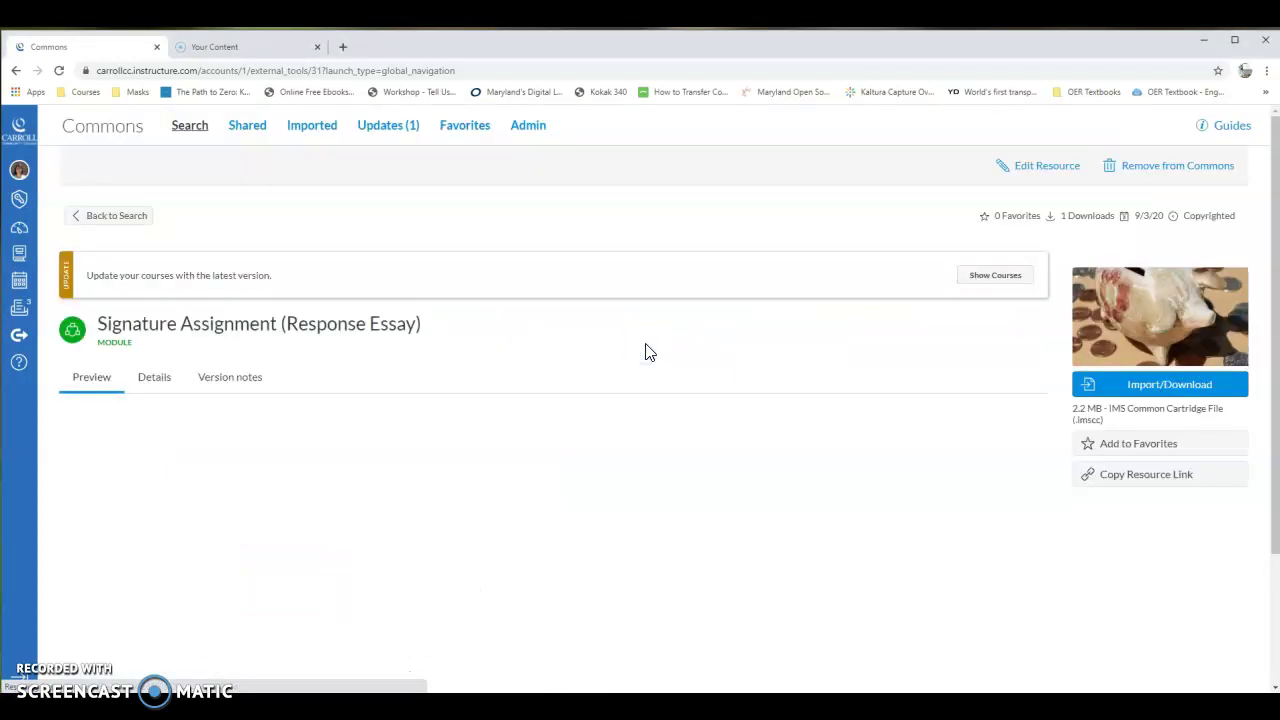
pyautogui.click(1132, 388)
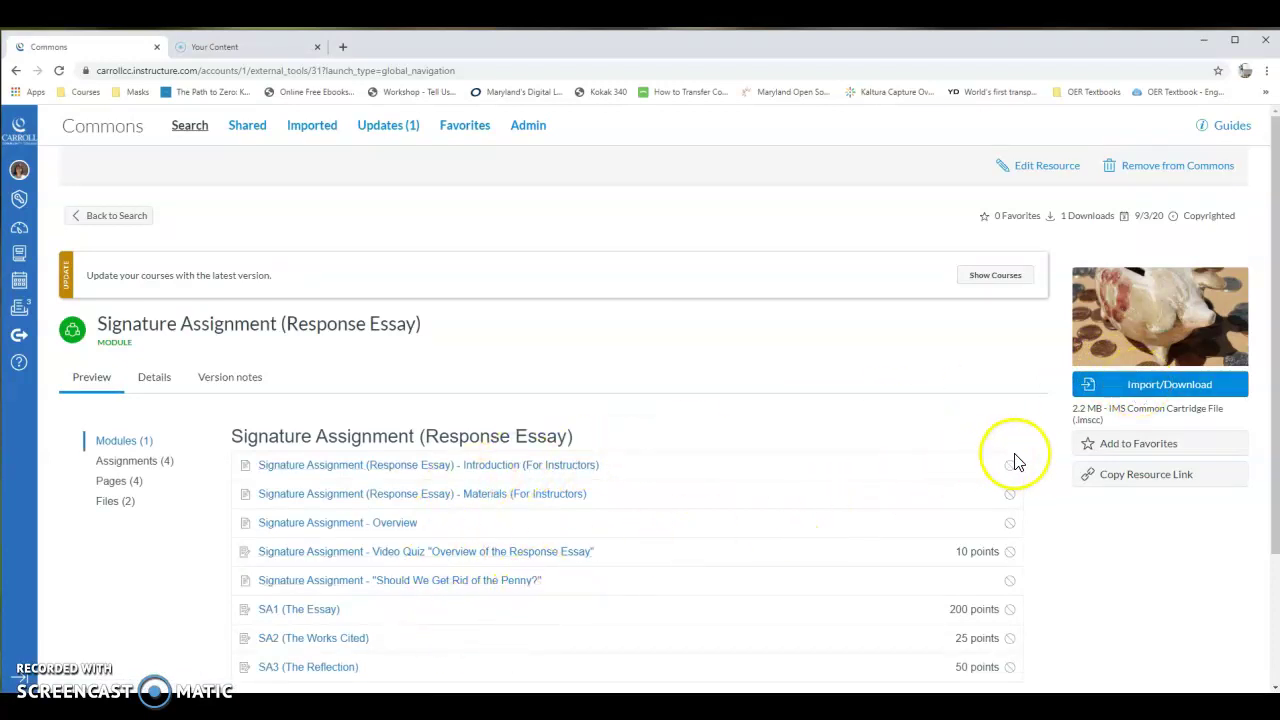
pyautogui.click(1155, 393)
pyautogui.click(1155, 402)
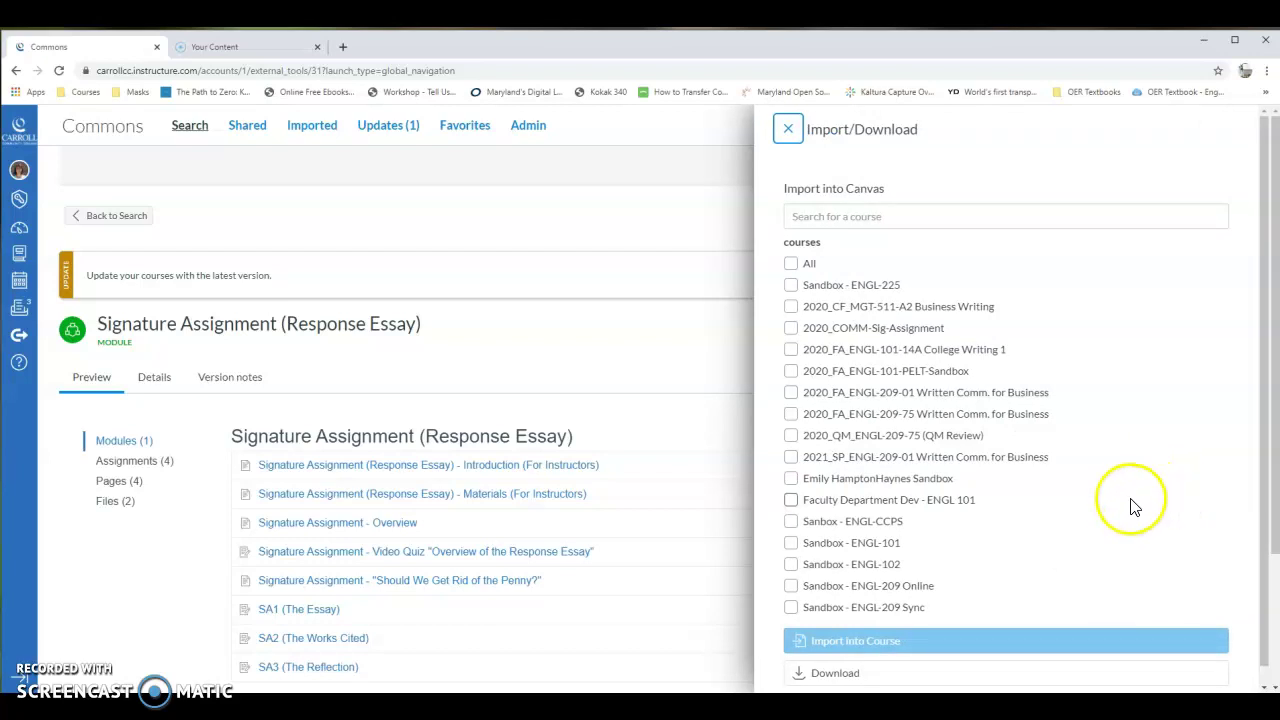
pyautogui.click(791, 371)
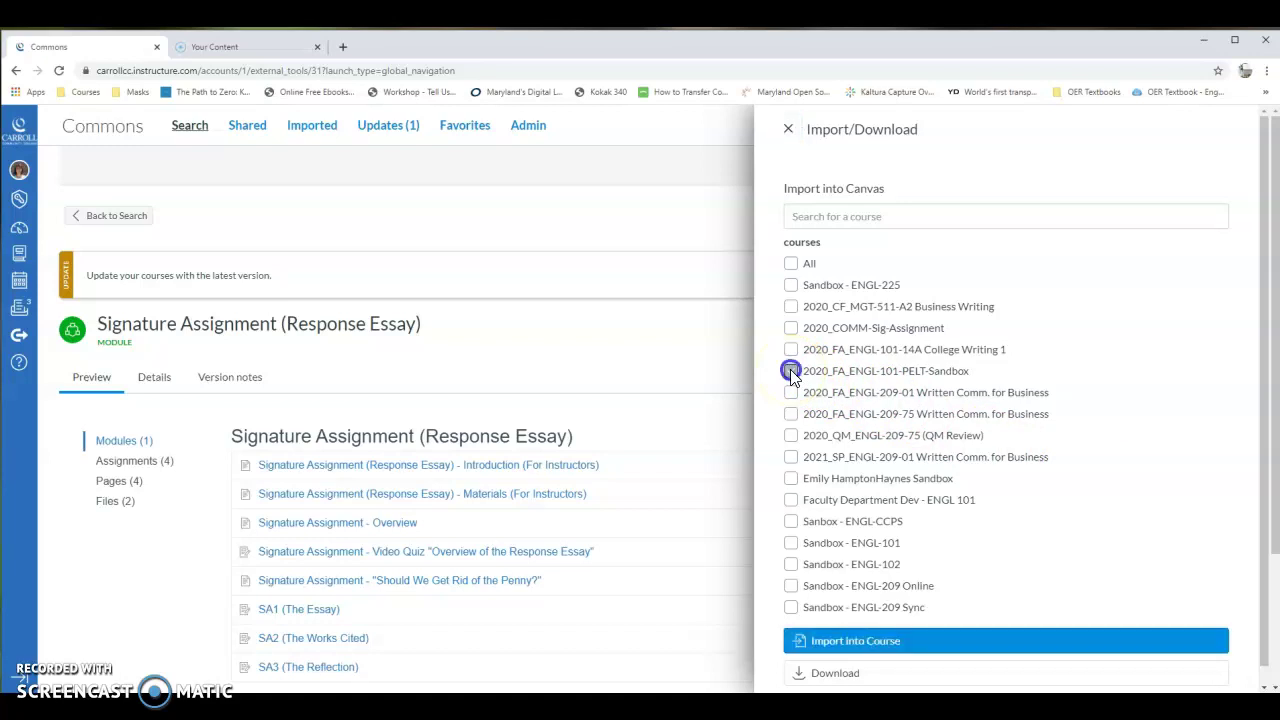
pyautogui.click(870, 648)
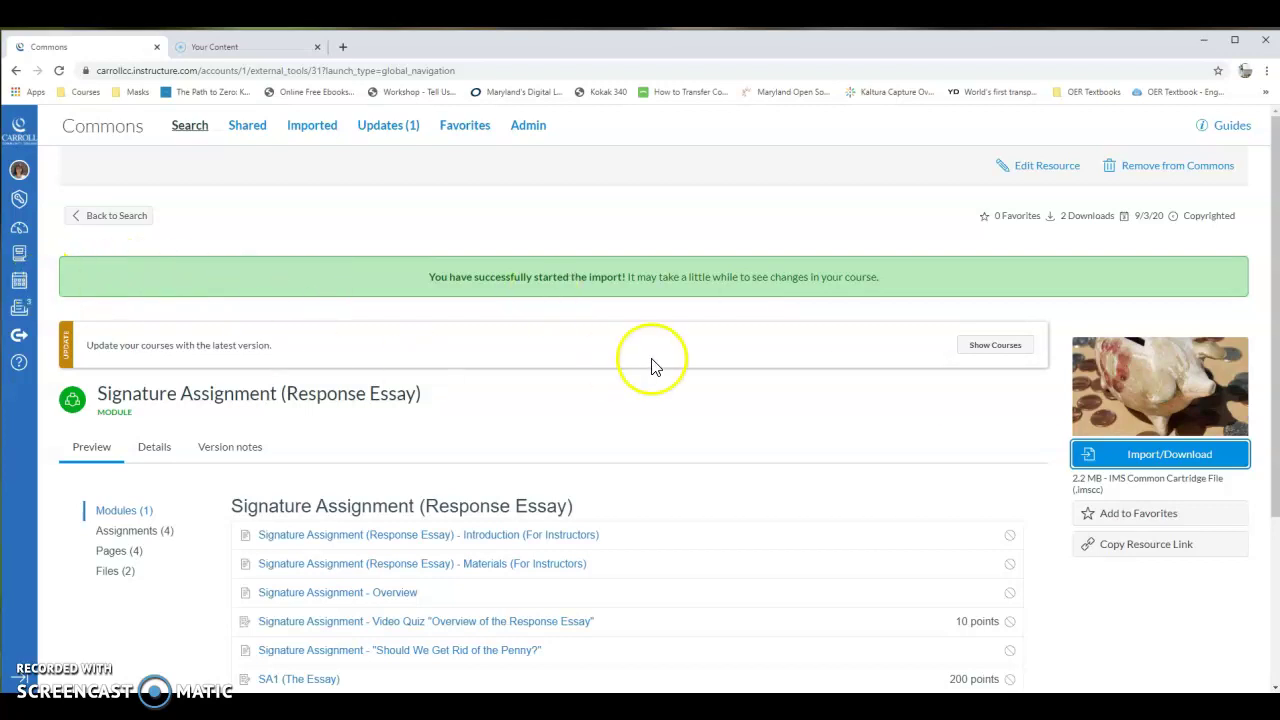
# - View the courses with a pending update for the module, and open the 2020_FA_ENGL-101-PELT-Sandbox course from the dashboard
pyautogui.click(1001, 352)
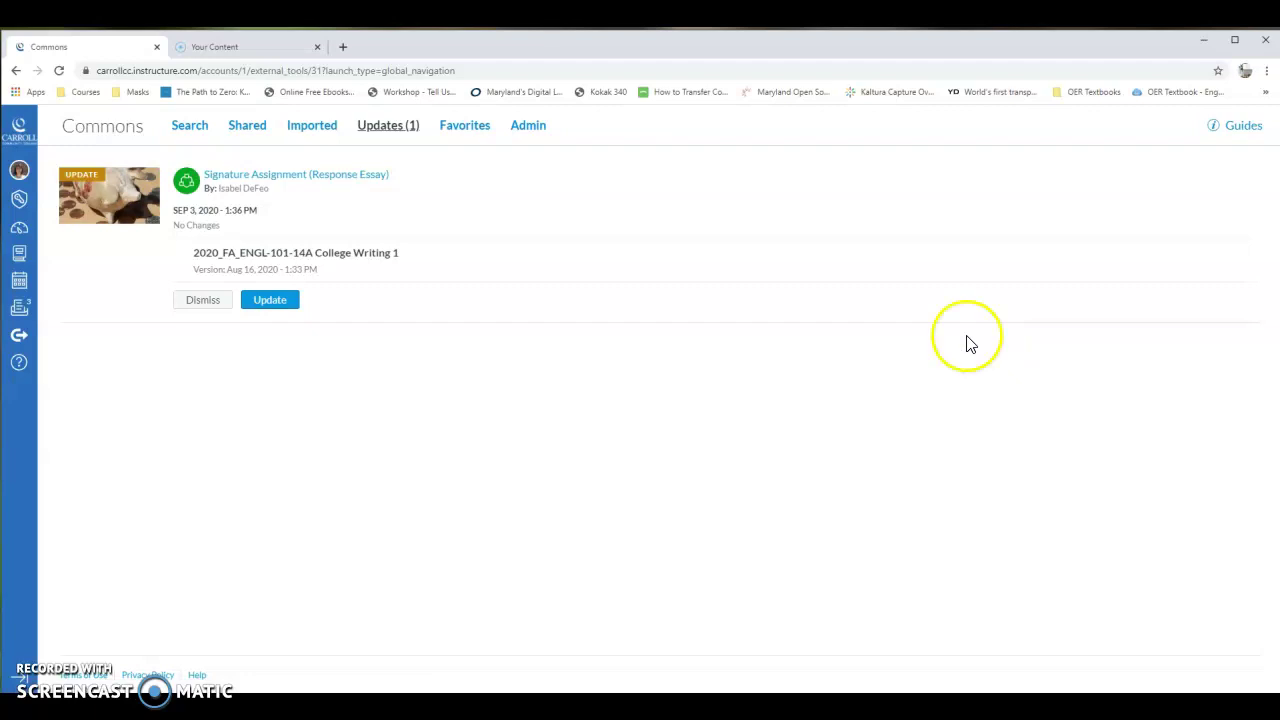
pyautogui.click(20, 232)
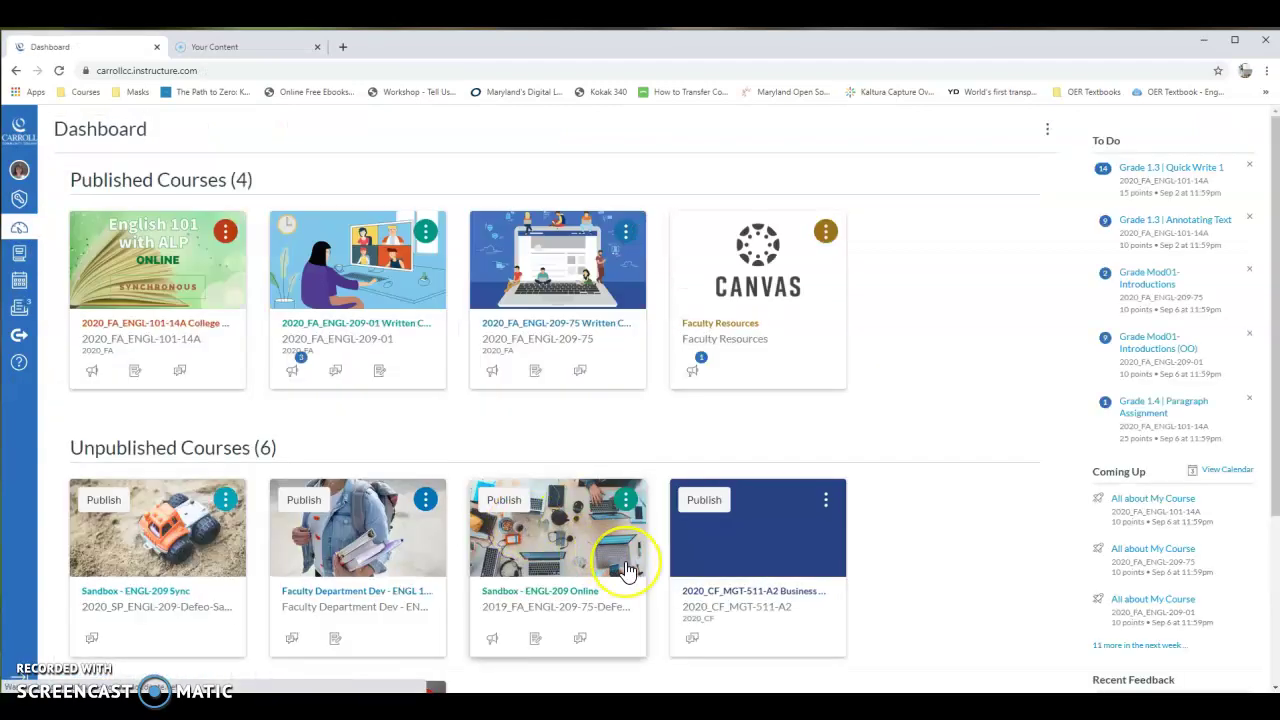
pyautogui.scroll(-3, 600, 560)
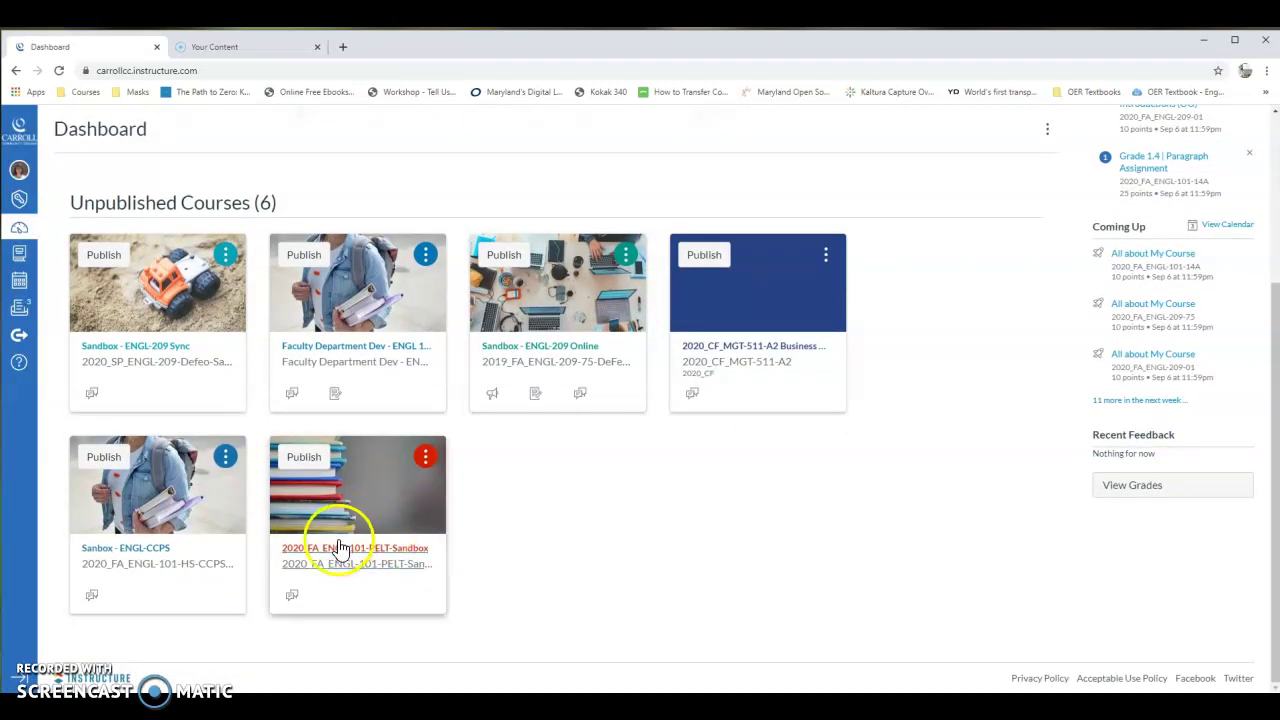
pyautogui.click(338, 558)
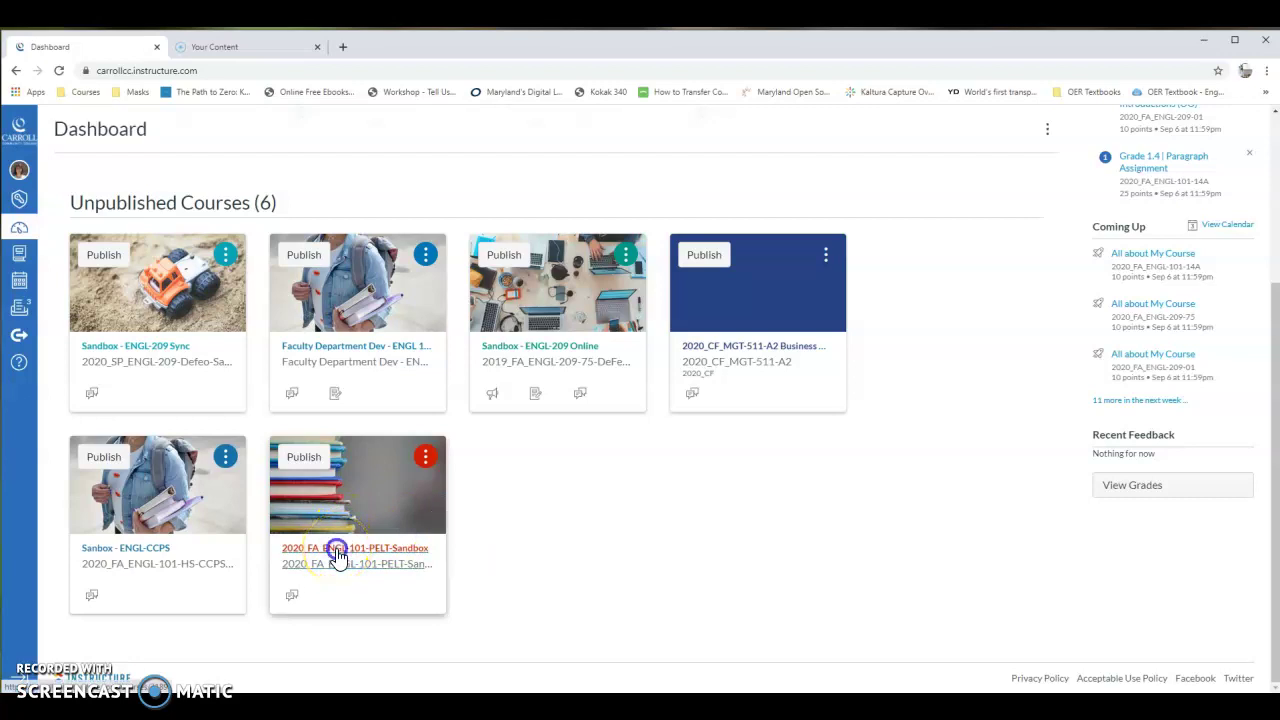